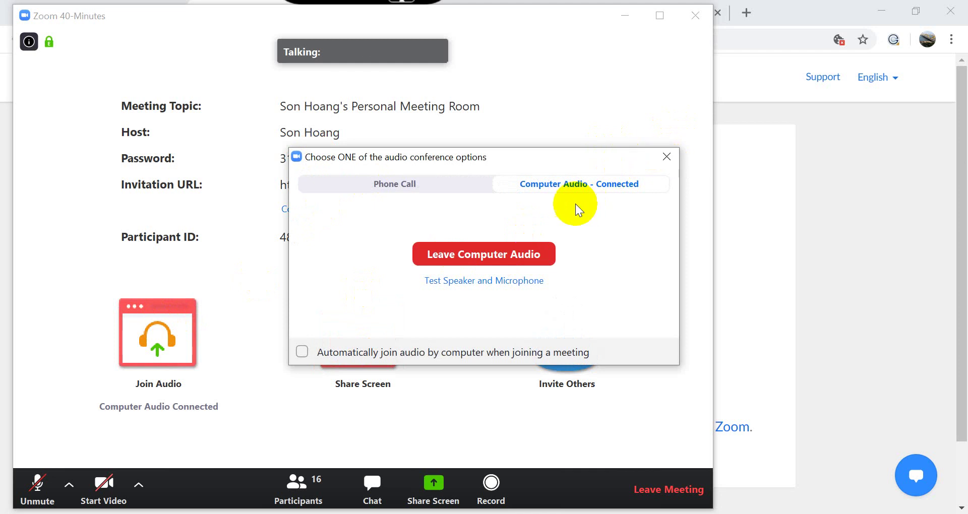
{"action": "left_click", "coordinate": [239, 179]}
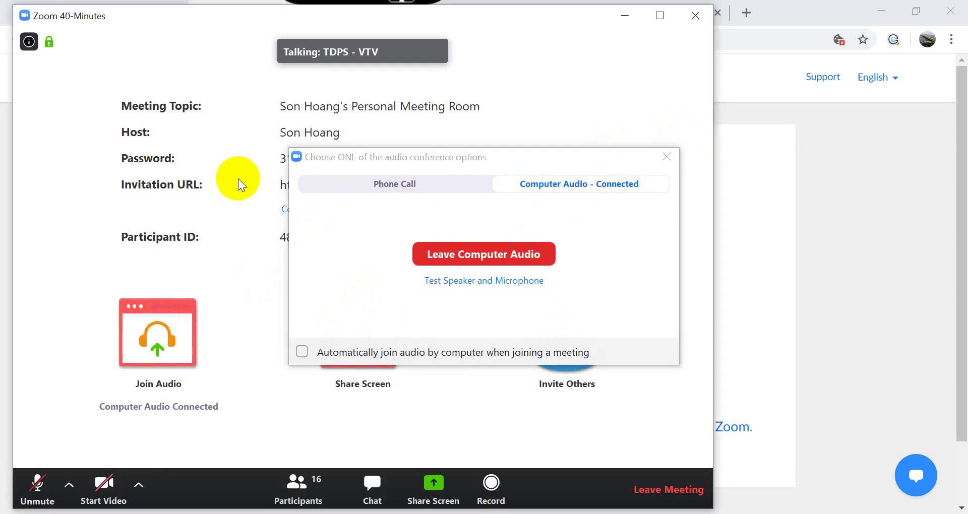
{"action": "left_click", "coordinate": [555, 193]}
{"action": "left_click", "coordinate": [551, 185]}
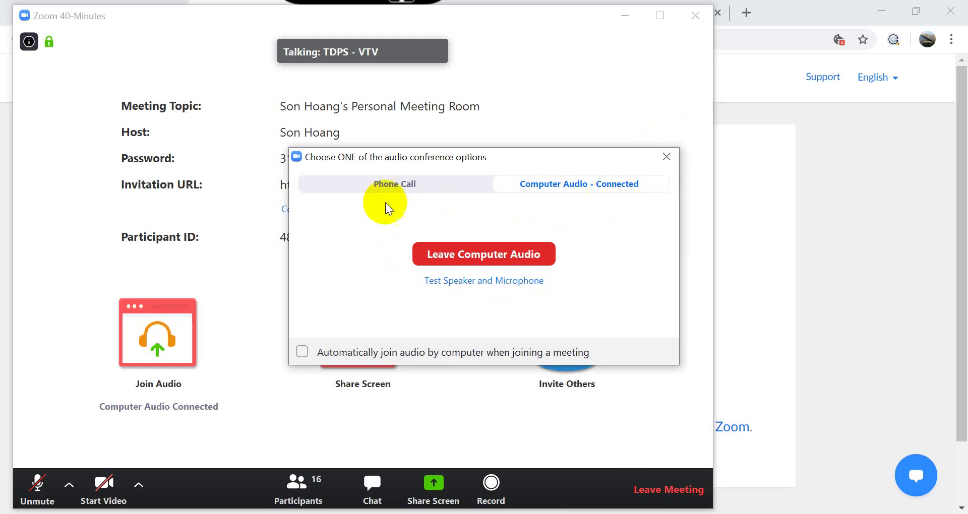
- Show the meeting's participant list and look through all the attendees, then return to the start of the list
{"action": "left_click", "coordinate": [292, 485]}
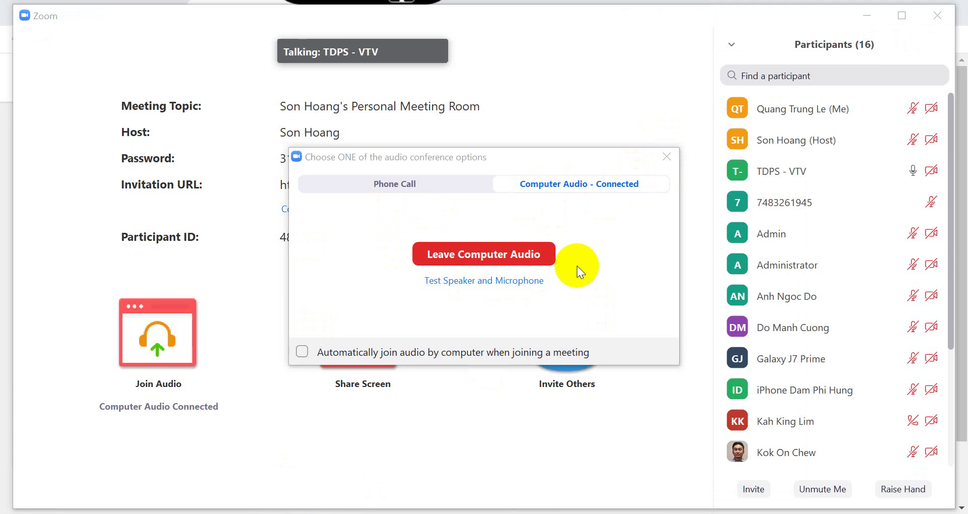
{"action": "left_click", "coordinate": [952, 230]}
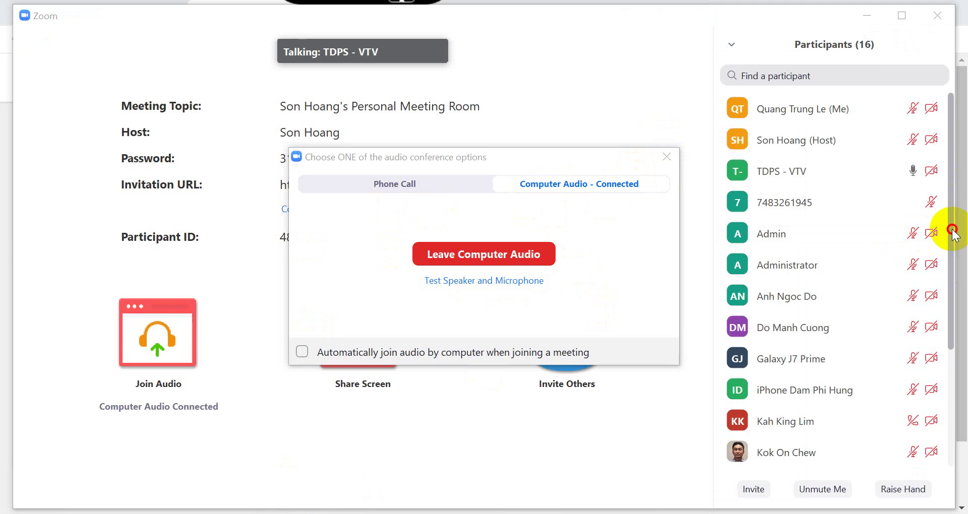
{"action": "left_click_drag", "start_coordinate": [952, 230], "coordinate": [960, 281]}
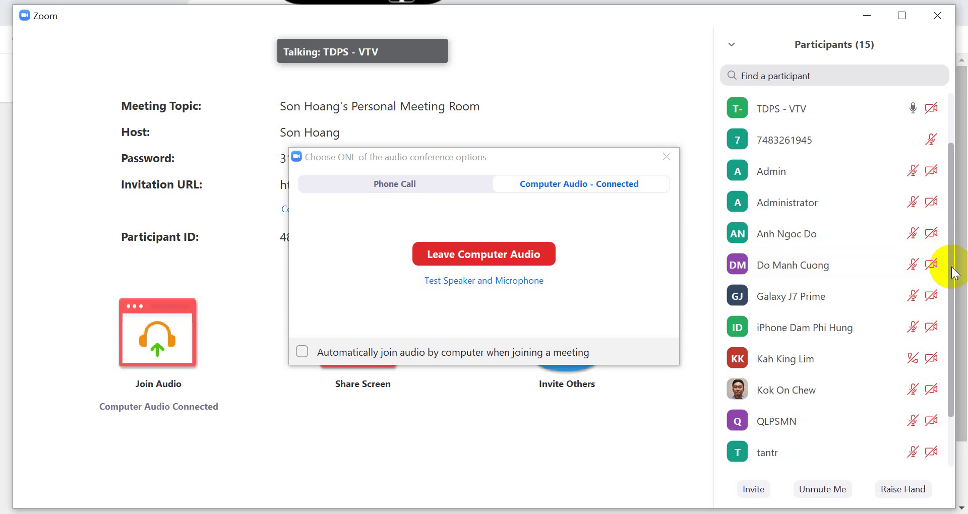
{"action": "left_click_drag", "start_coordinate": [955, 273], "coordinate": [964, 194]}
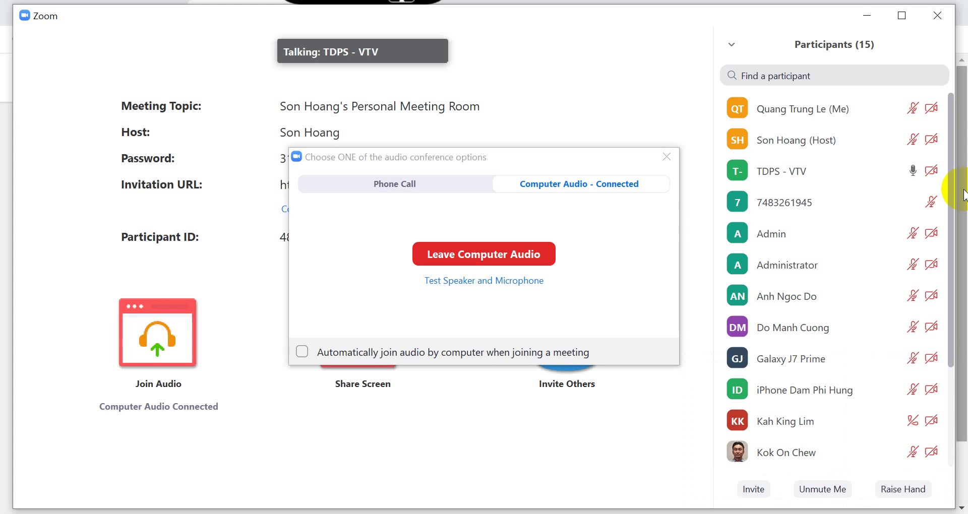
- Enable automatically joining audio by computer when joining a meeting, and move the audio options dialog off the spreadsheet's calculation columns
{"action": "mouse_move", "coordinate": [675, 207]}
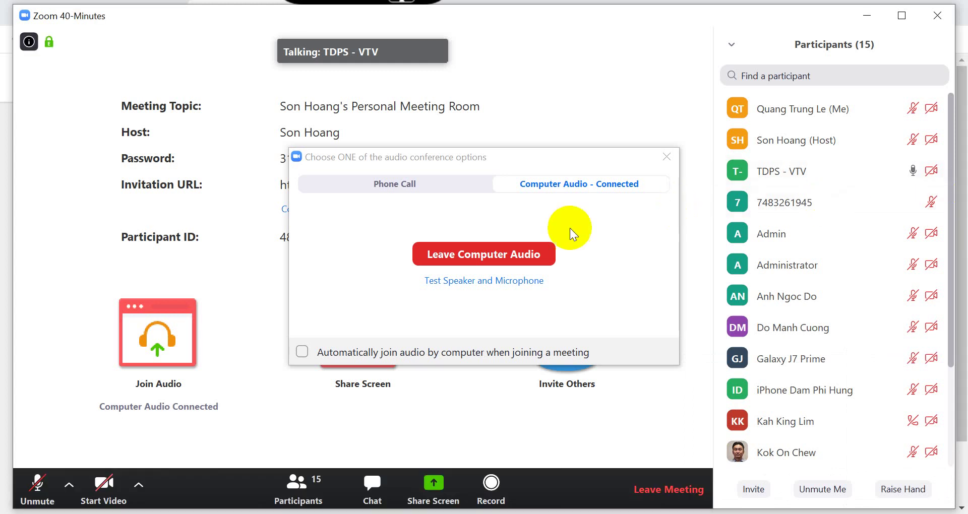
{"action": "left_click", "coordinate": [604, 183]}
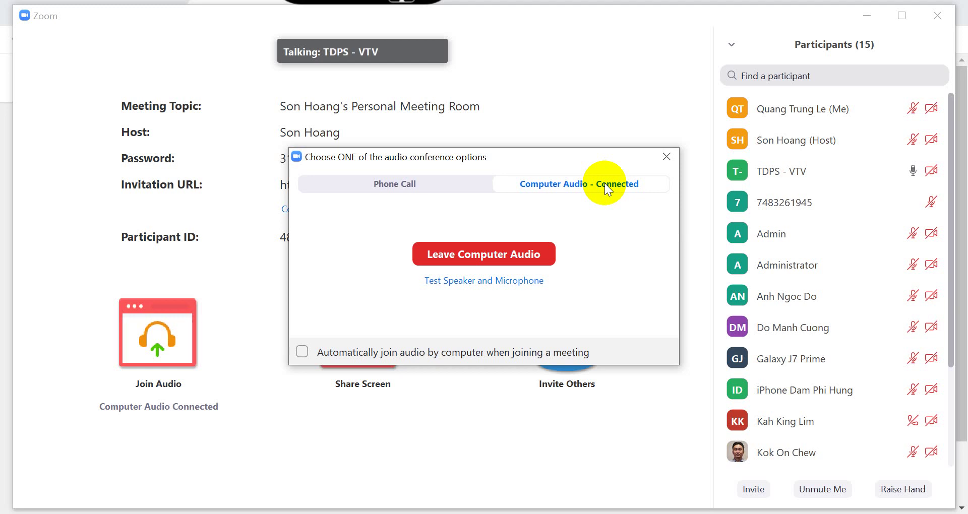
{"action": "left_click", "coordinate": [373, 352]}
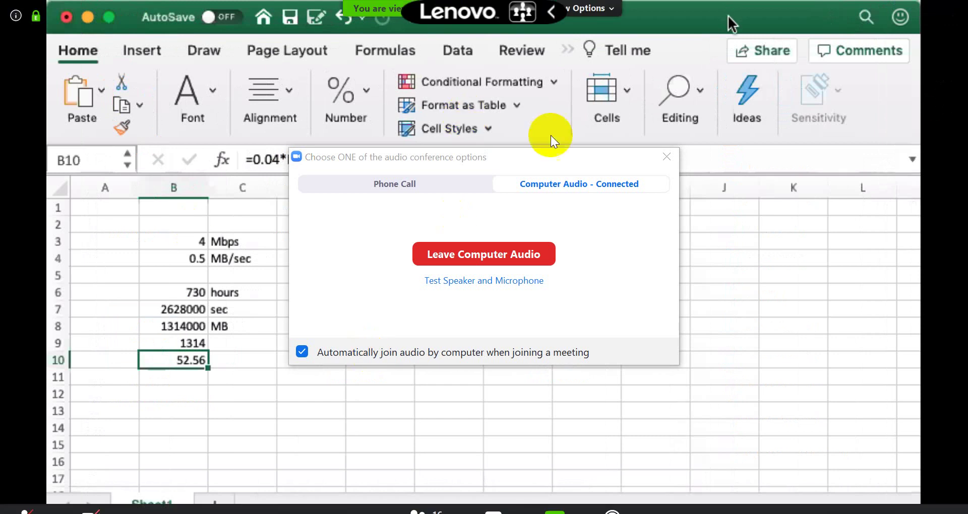
{"action": "left_click_drag", "start_coordinate": [597, 154], "coordinate": [847, 141]}
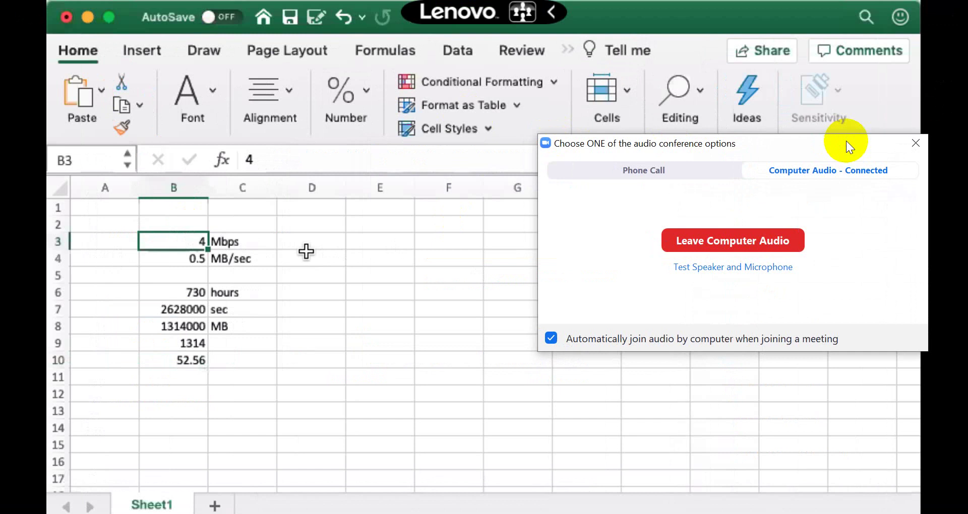
- Review the data-volume calculation in column B cell by cell, from the MB/sec rate in B4 to the MB total in B8
{"action": "key", "text": "Down"}
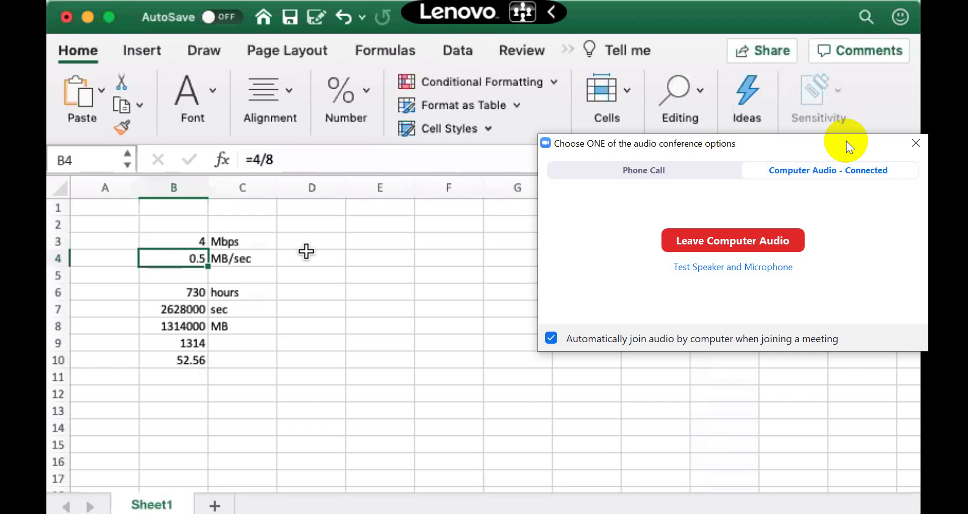
{"action": "key", "text": "Down"}
{"action": "key", "text": "Down"}
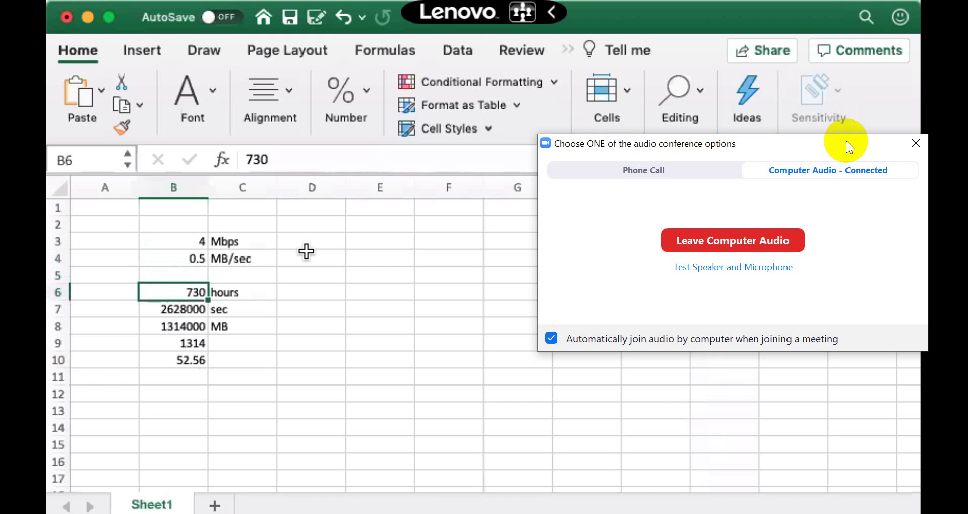
{"action": "key", "text": "Down"}
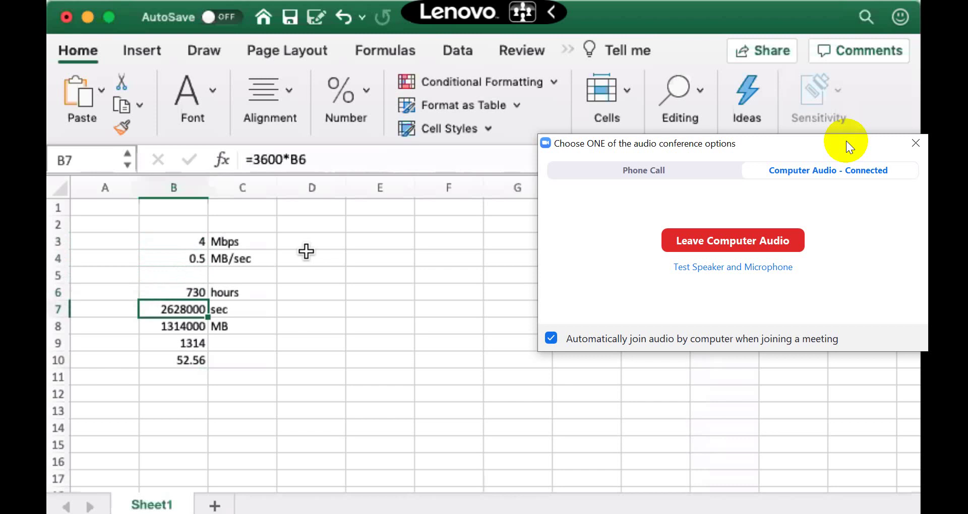
{"action": "key", "text": "Right"}
{"action": "key", "text": "Down"}
{"action": "key", "text": "Up"}
{"action": "key", "text": "Down"}
{"action": "key", "text": "Left"}
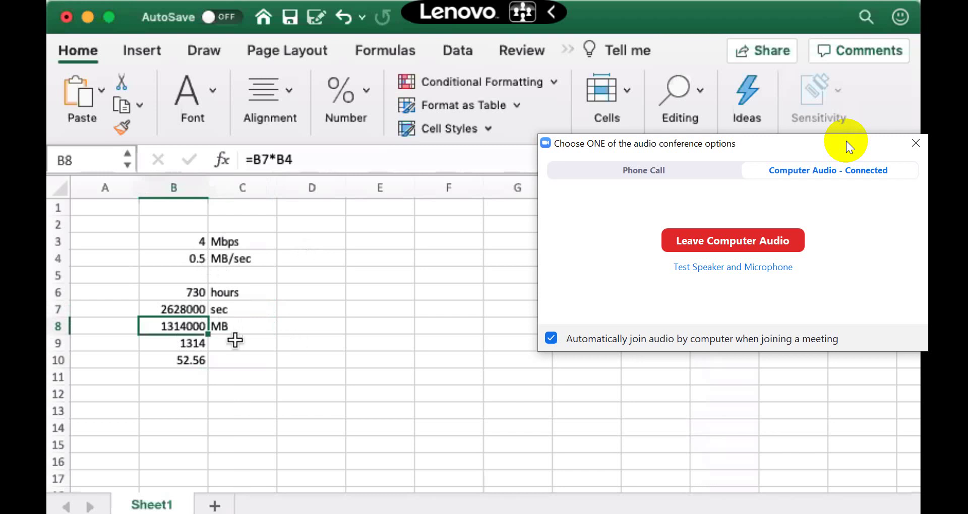
- Enter the unit label GB in cell C9, beside the value in B9
{"action": "left_click", "coordinate": [198, 343]}
{"action": "left_click", "coordinate": [255, 346]}
{"action": "type", "text": "GB"}
{"action": "key", "text": "Return"}
{"action": "left_click", "coordinate": [255, 345]}
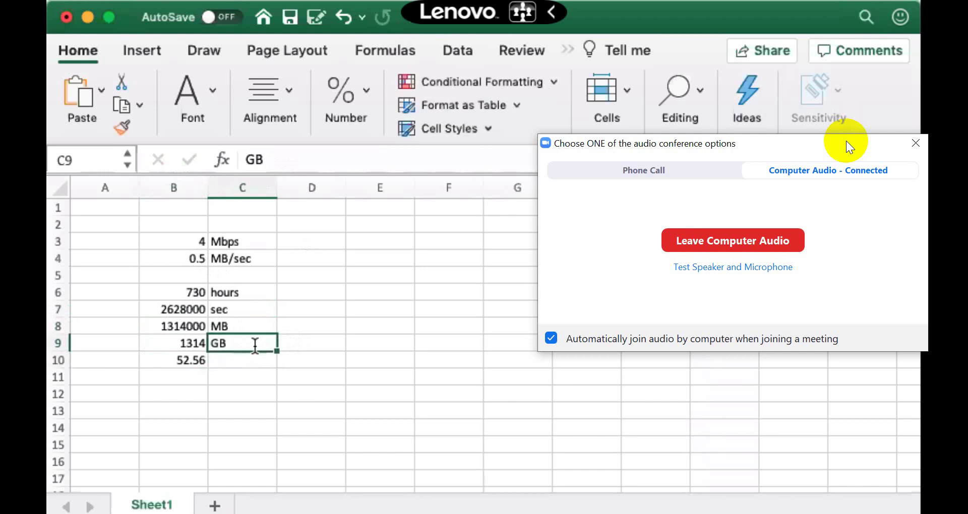
- Examine the formula in cell B10, directly below the GB row
{"action": "key", "text": "Down"}
{"action": "key", "text": "Left"}
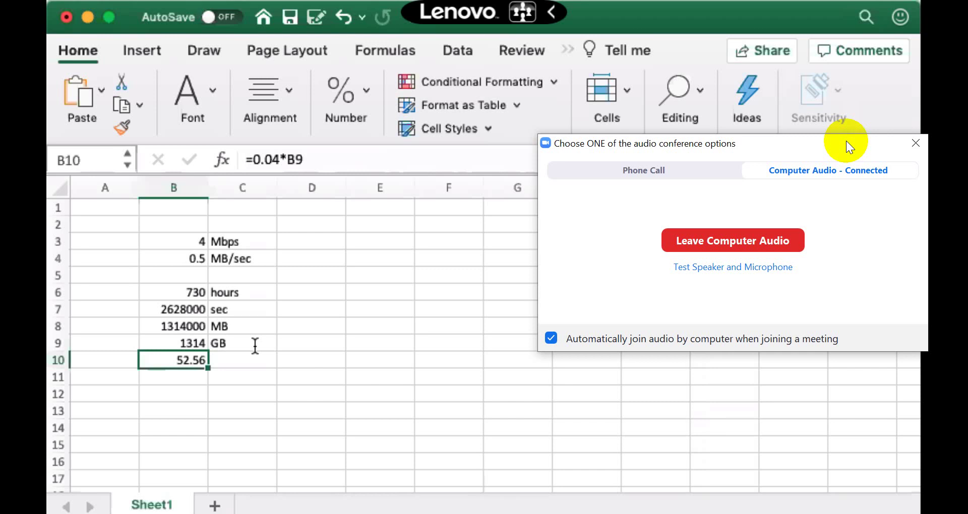
{"action": "key", "text": "Right"}
{"action": "key", "text": "Left"}
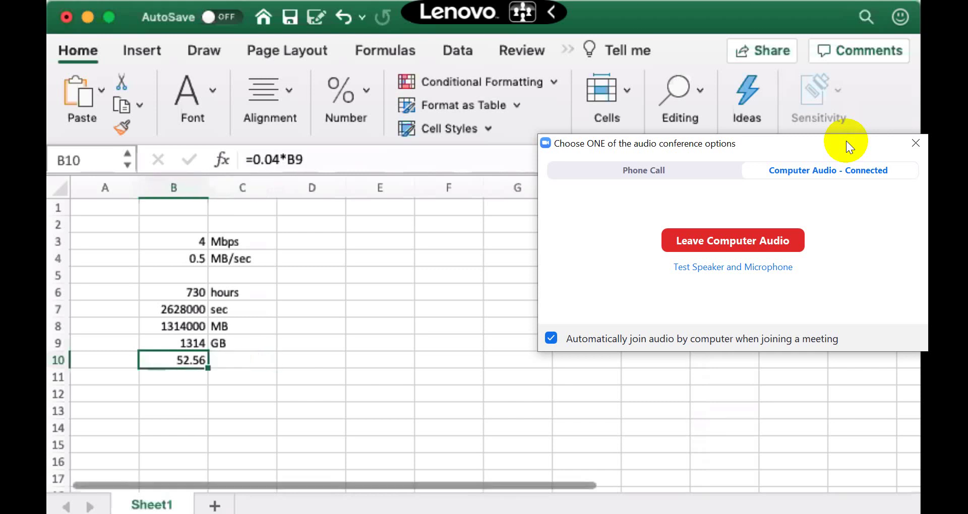
{"action": "left_click", "coordinate": [849, 147]}
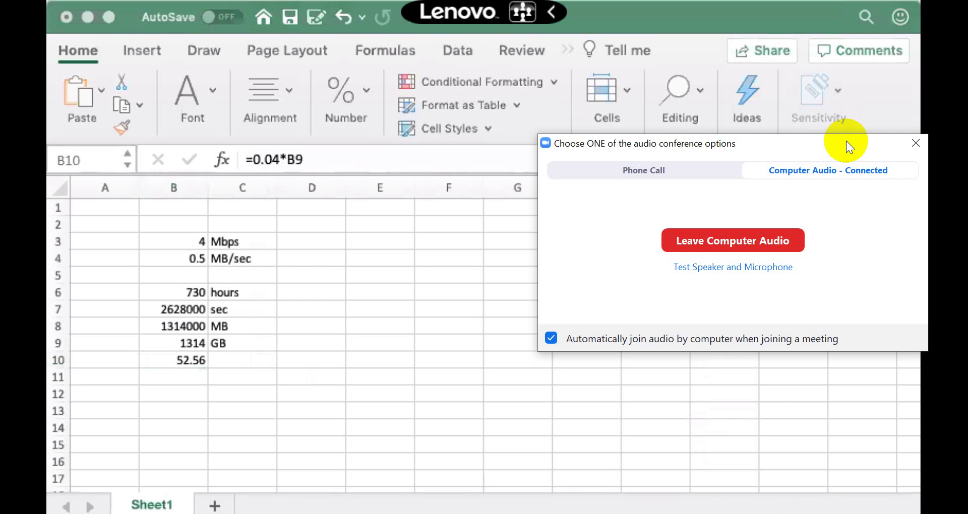
{"action": "left_click", "coordinate": [374, 149]}
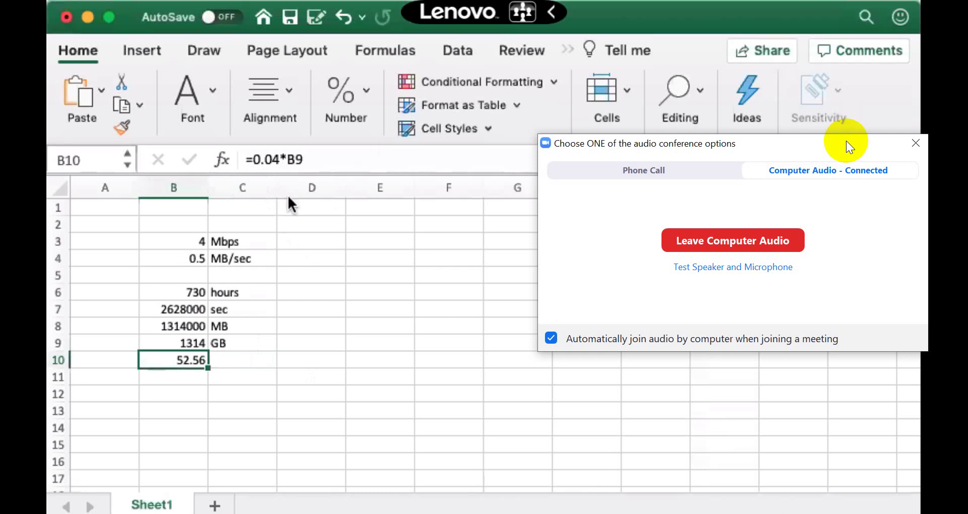